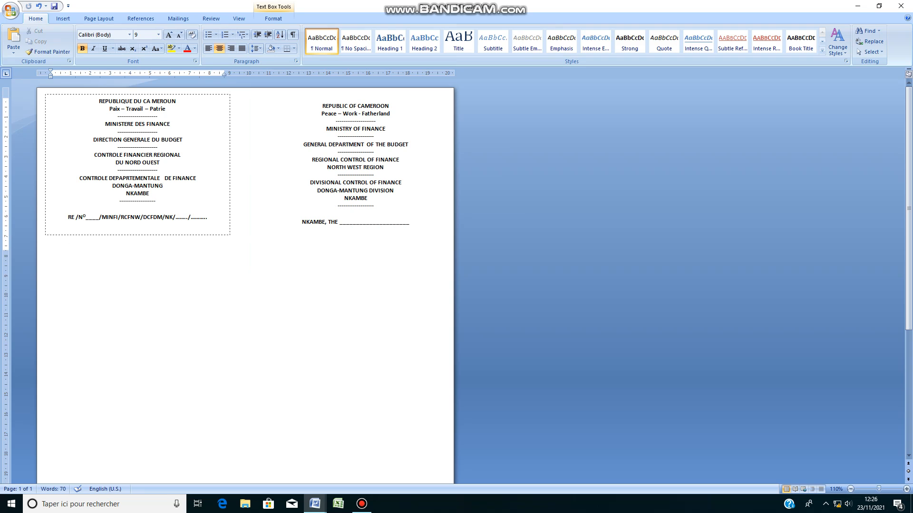
- Shift the French and English letterhead text boxes slightly down the page
key(Escape)
click(199, 285)
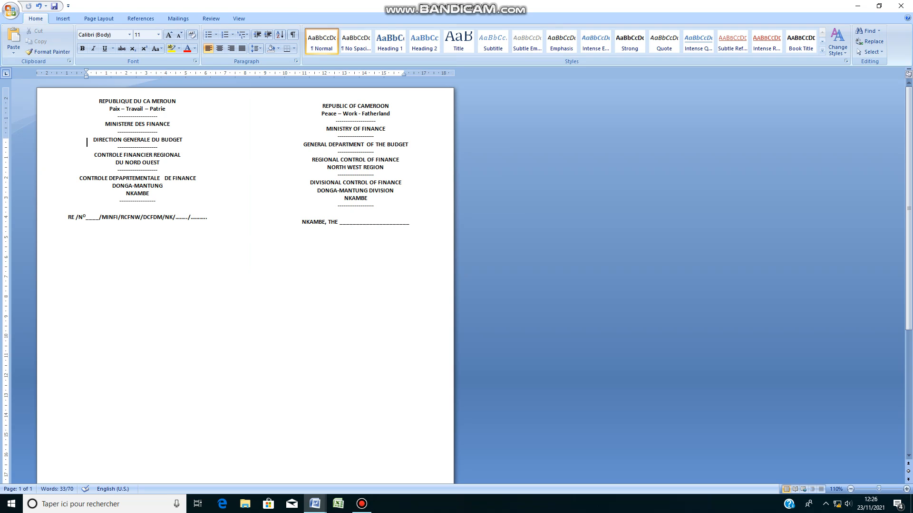
click(157, 218)
key(Escape)
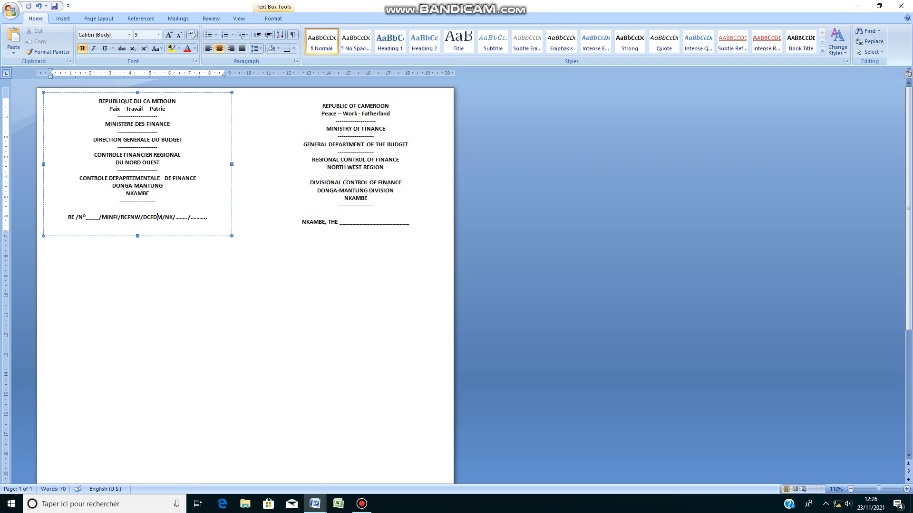
key(Tab)
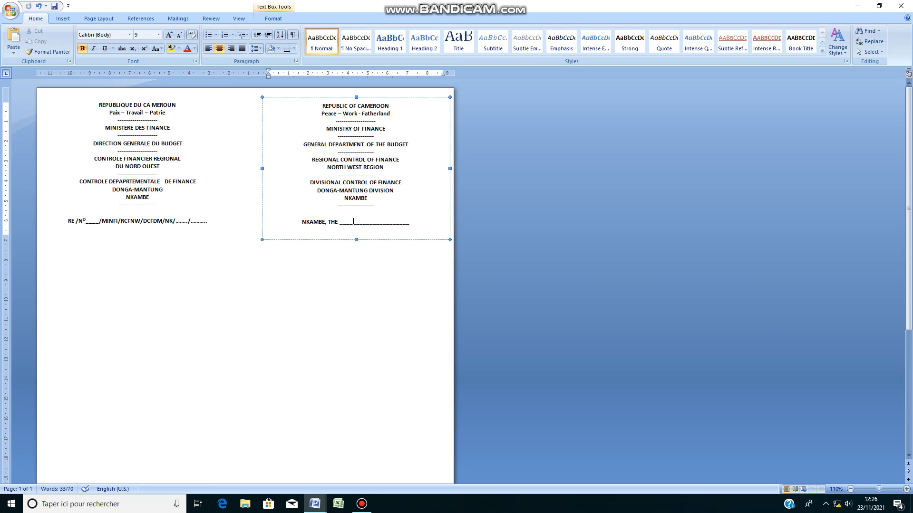
key(Down)
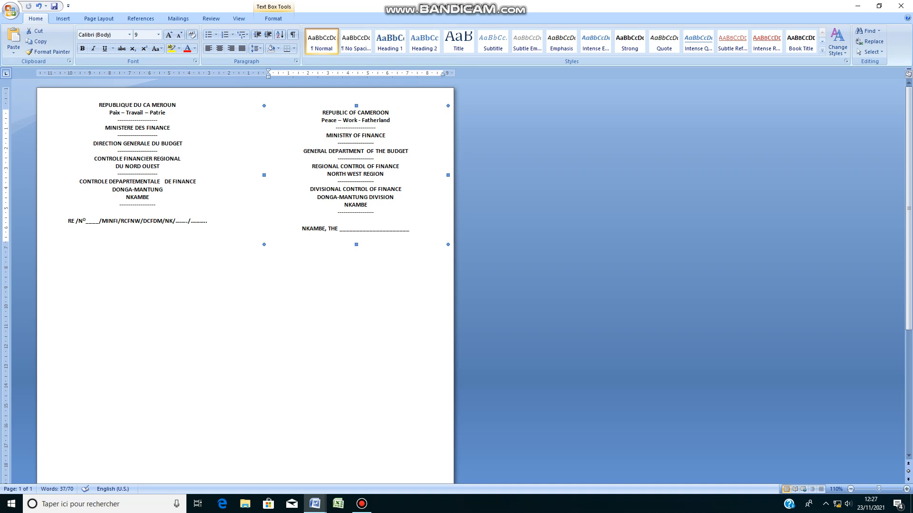
click(158, 174)
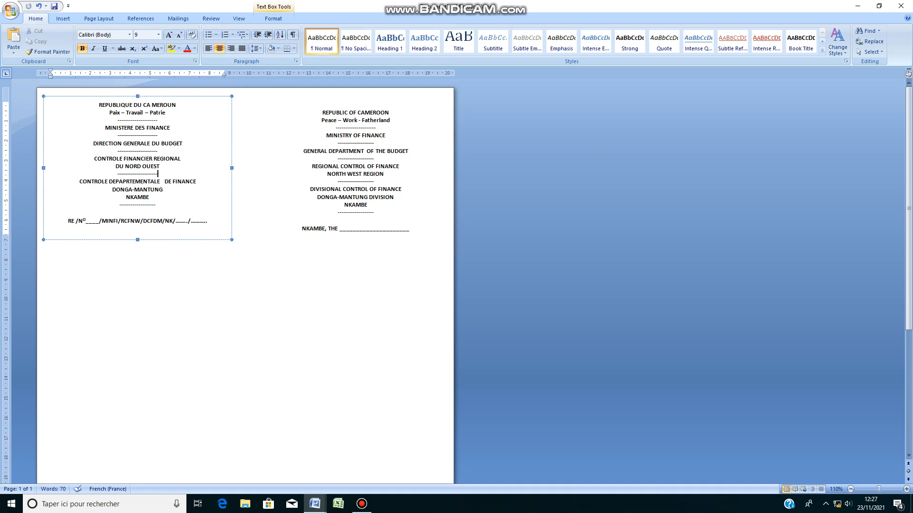
click(190, 294)
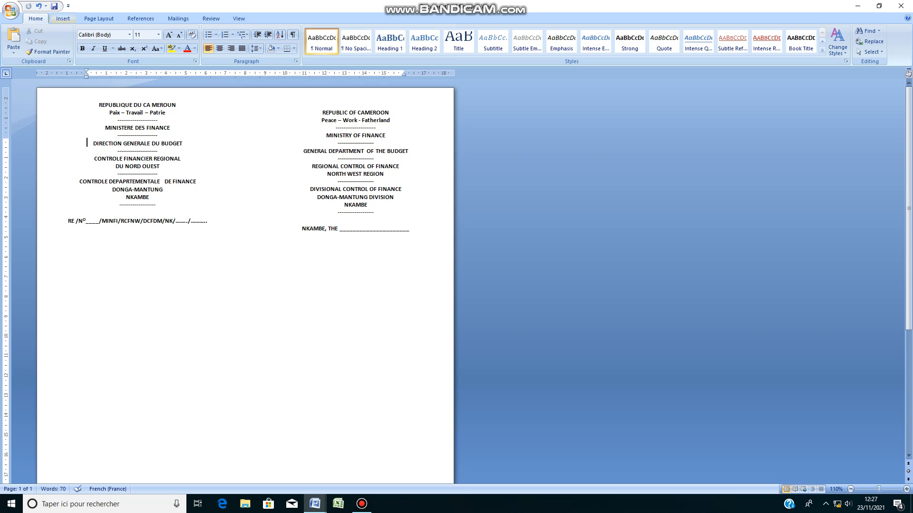
- Insert WordArt in the first gallery style reading "END OF SEMISTER REPORT FOR FISCAL YEAR 2020"
click(63, 19)
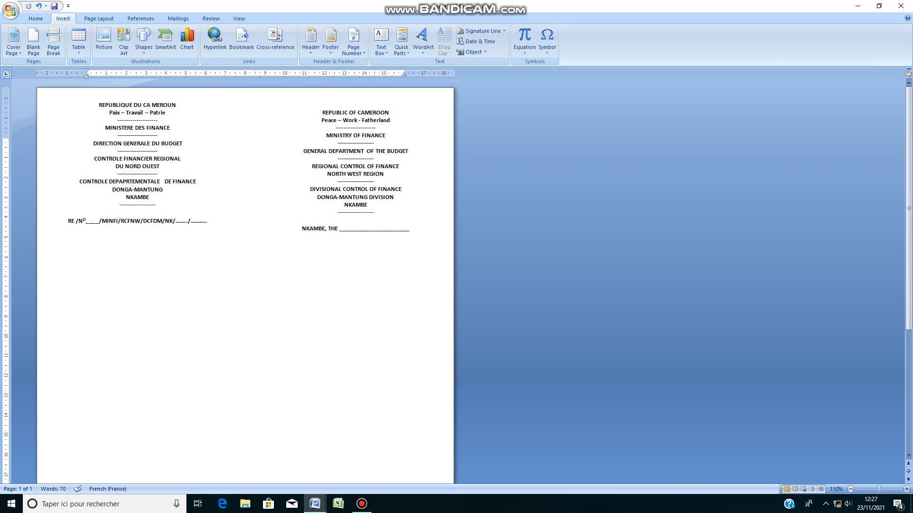
scroll(456, 285, up, 3)
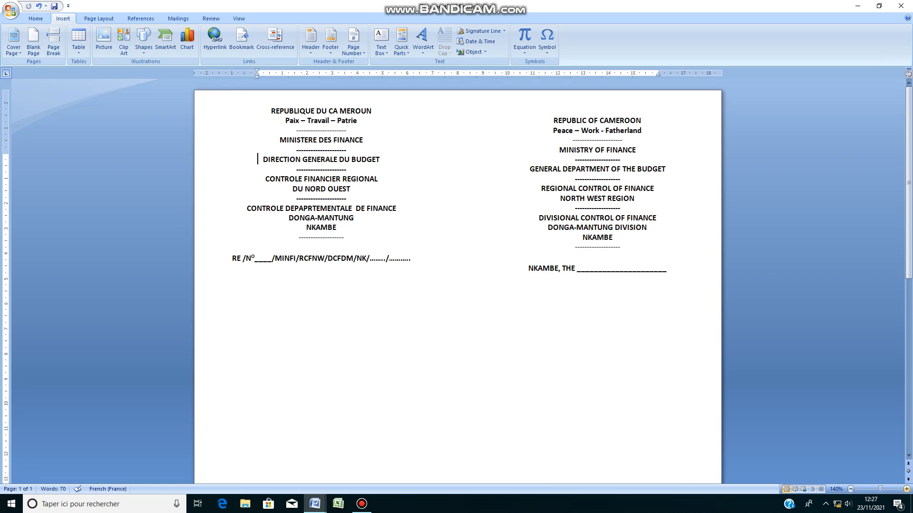
scroll(457, 285, up, 3)
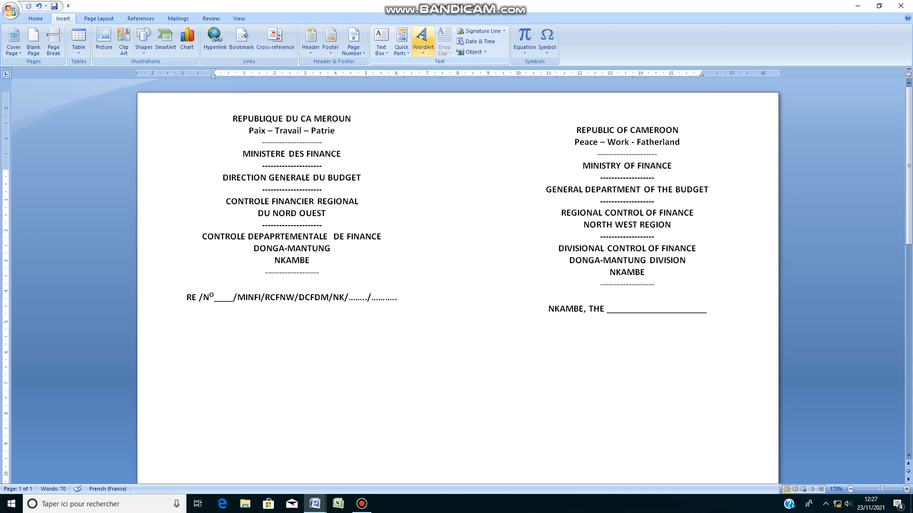
click(422, 40)
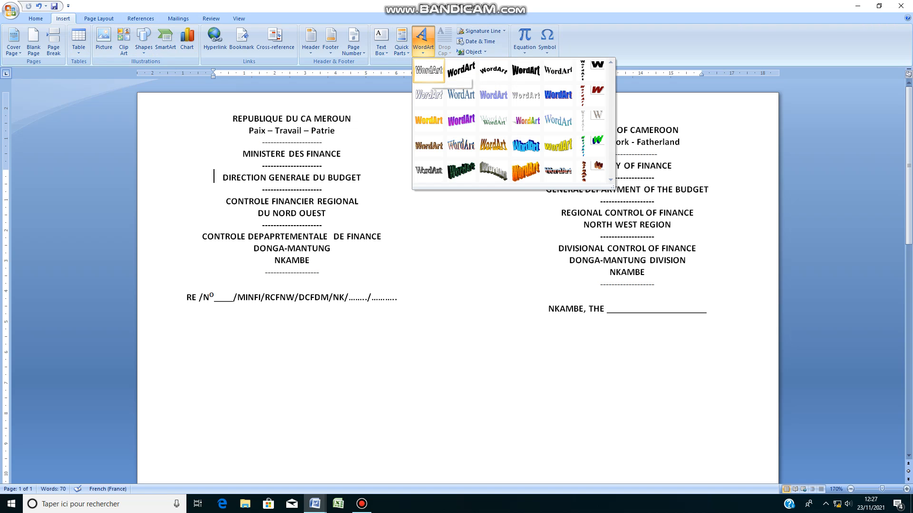
click(429, 70)
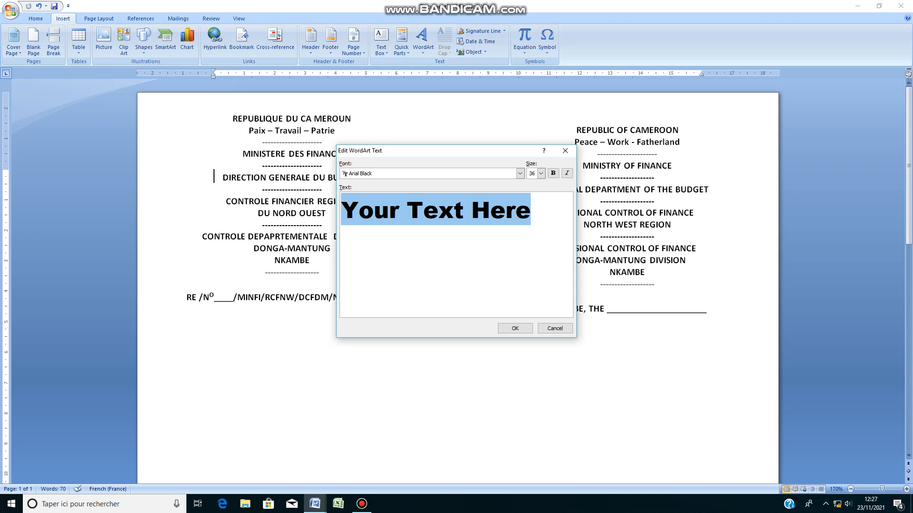
text(e)
key(BackSpace)
text(END OF SE)
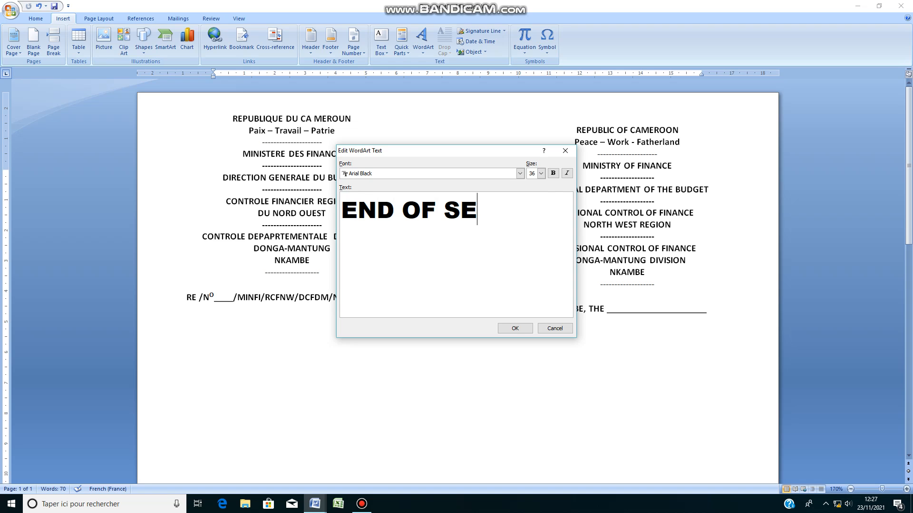
text(MISTER )
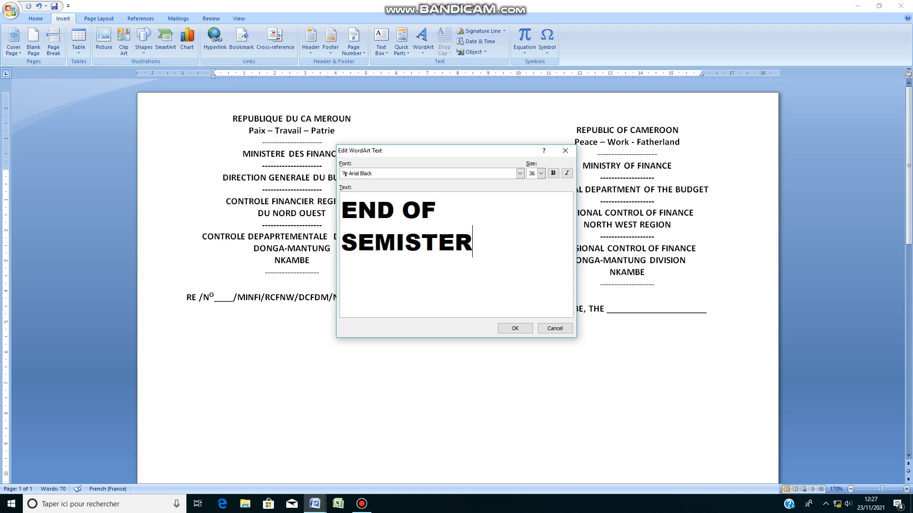
text(REO)
key(BackSpace)
text(PORT)
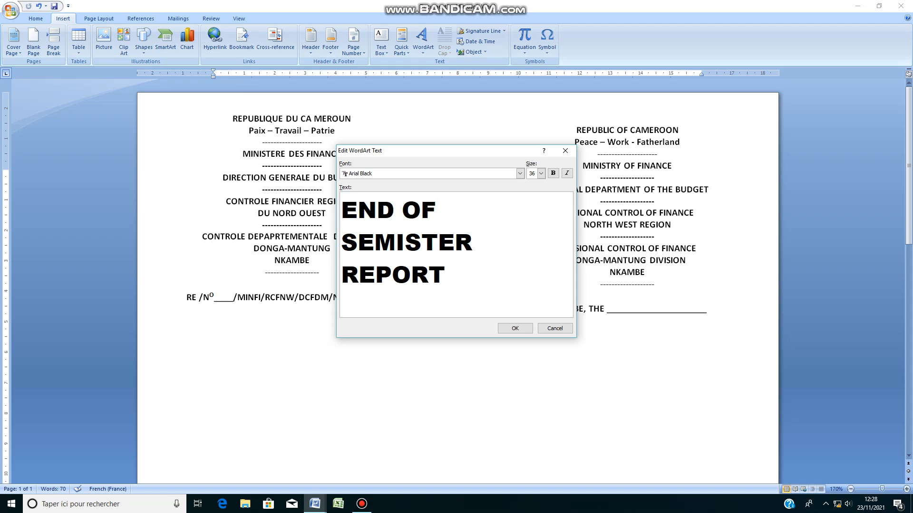
text( FOR )
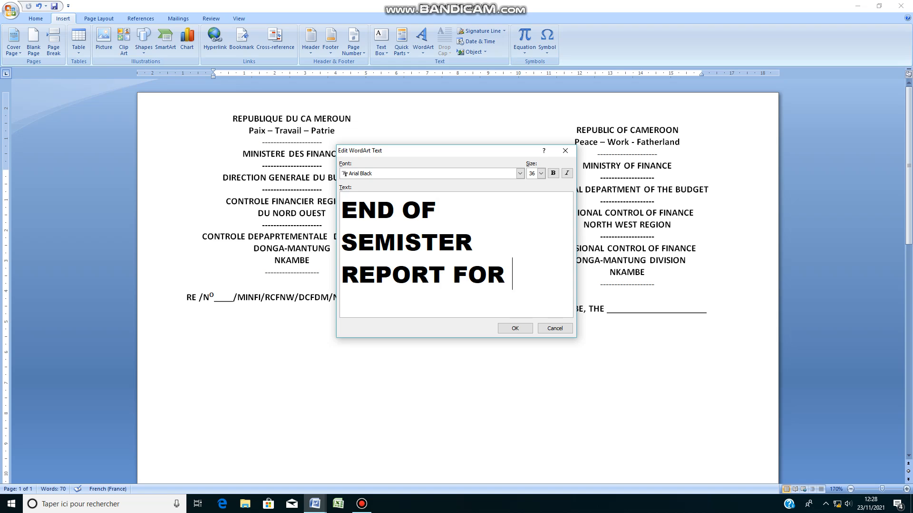
text(FISC)
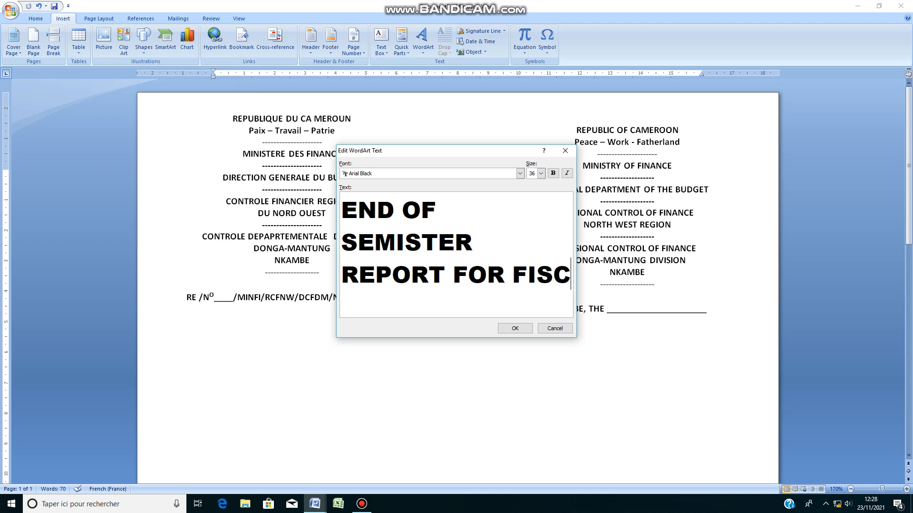
text(AL YEAR 2020)
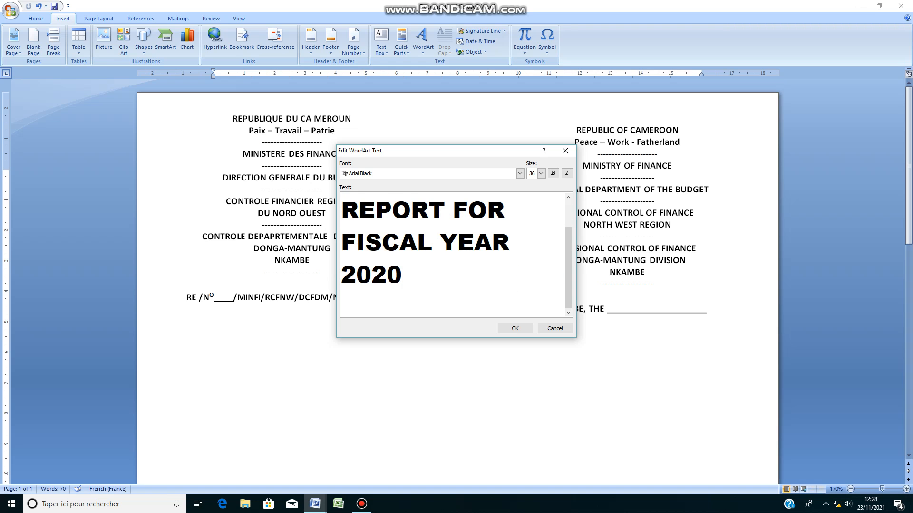
click(515, 328)
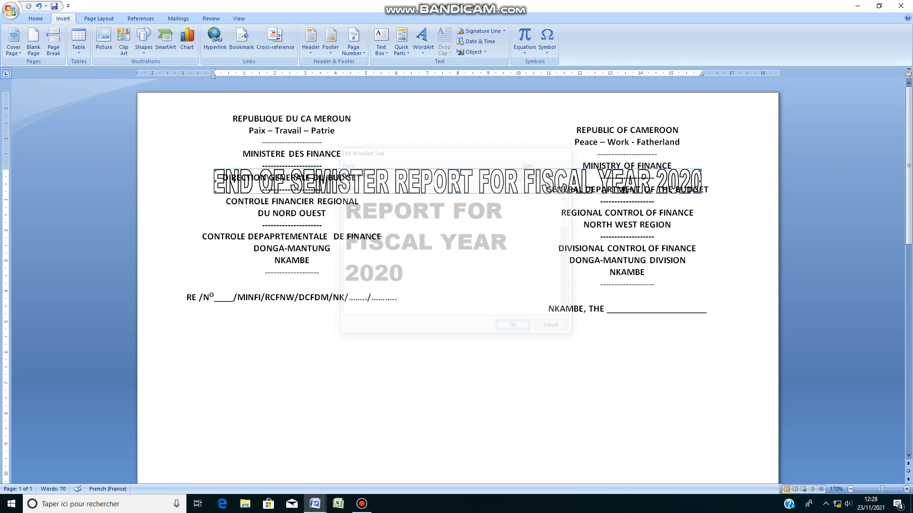
- Set the WordArt title's text wrapping to Through and place it below the letterhead, about 1.15 cm high
click(435, 182)
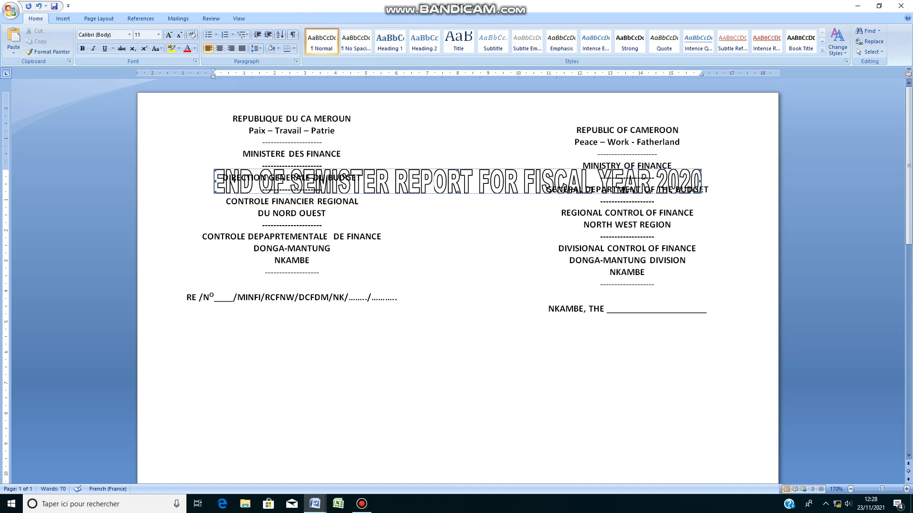
drag(435, 182, 459, 207)
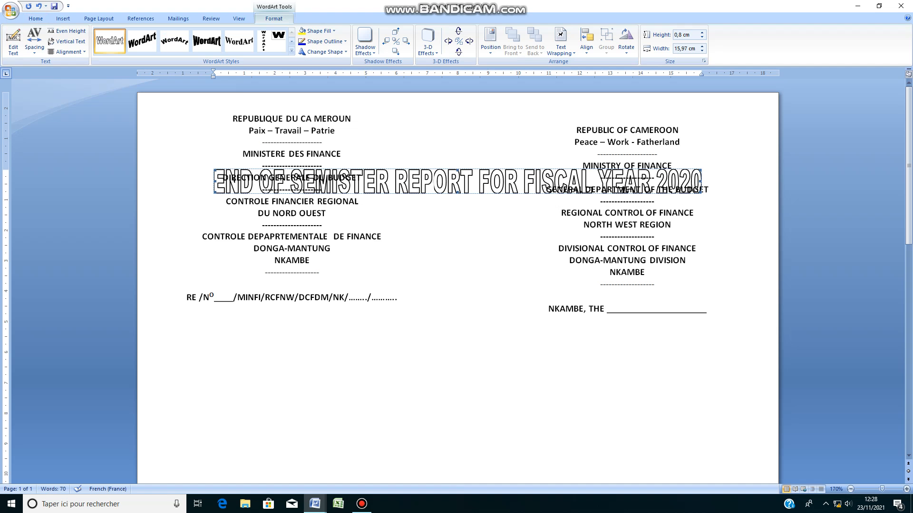
drag(434, 182, 456, 209)
click(434, 182)
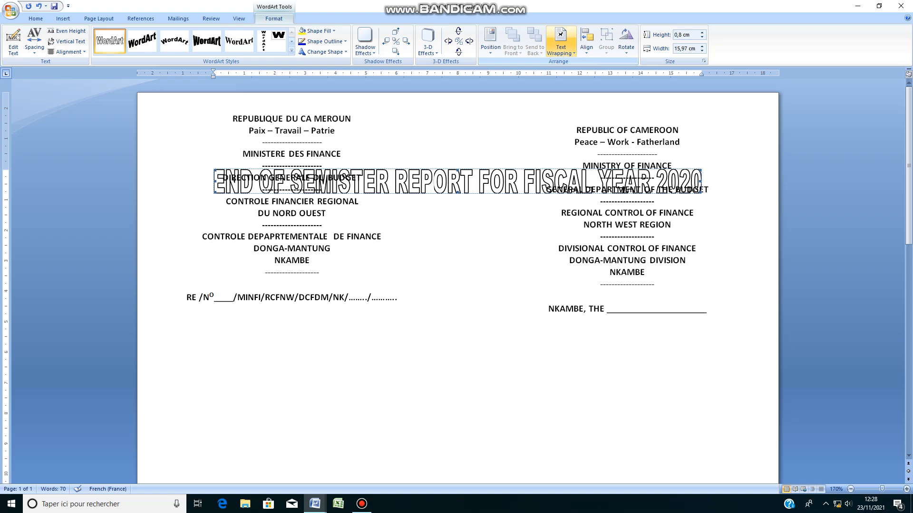
click(561, 42)
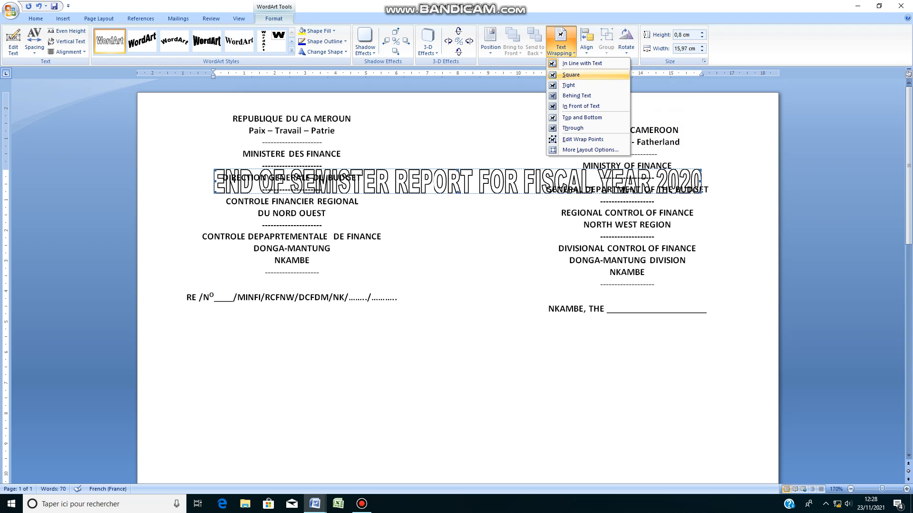
click(573, 127)
drag(458, 182, 453, 385)
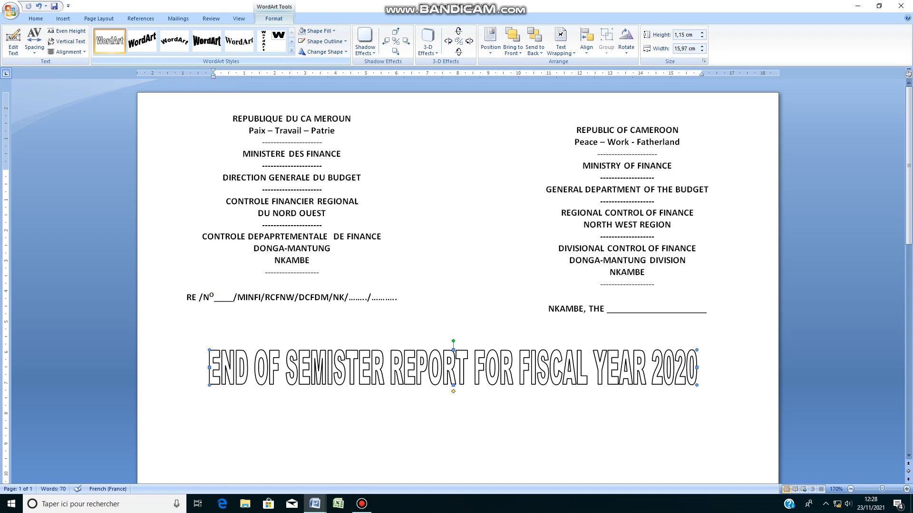
- Fill the WordArt title with black and give it a red outline
click(333, 31)
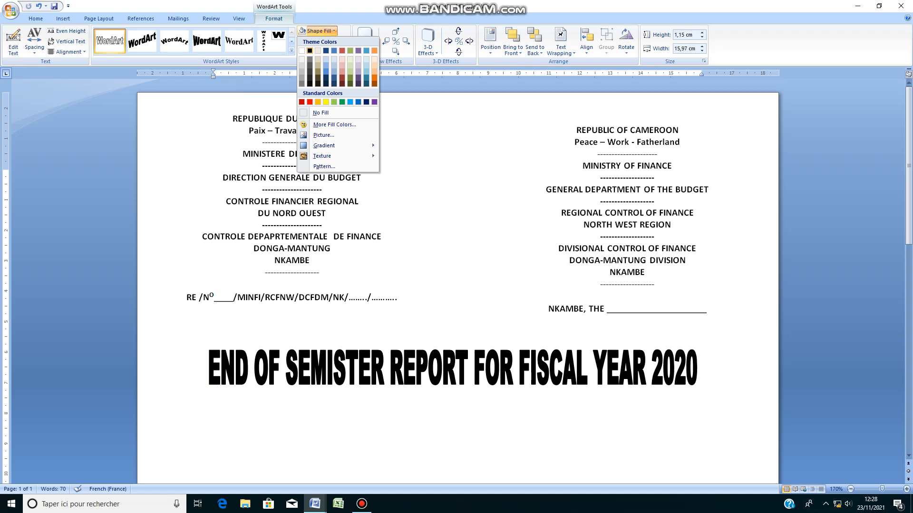
click(309, 51)
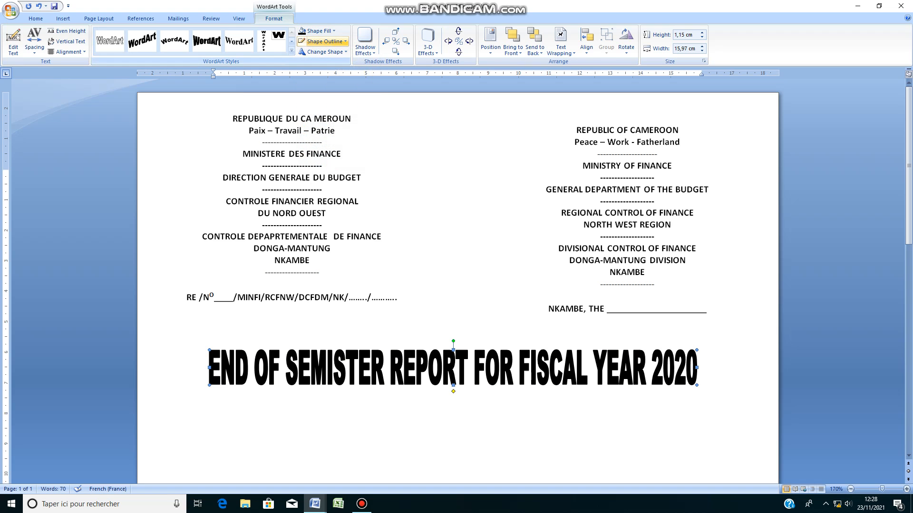
click(346, 41)
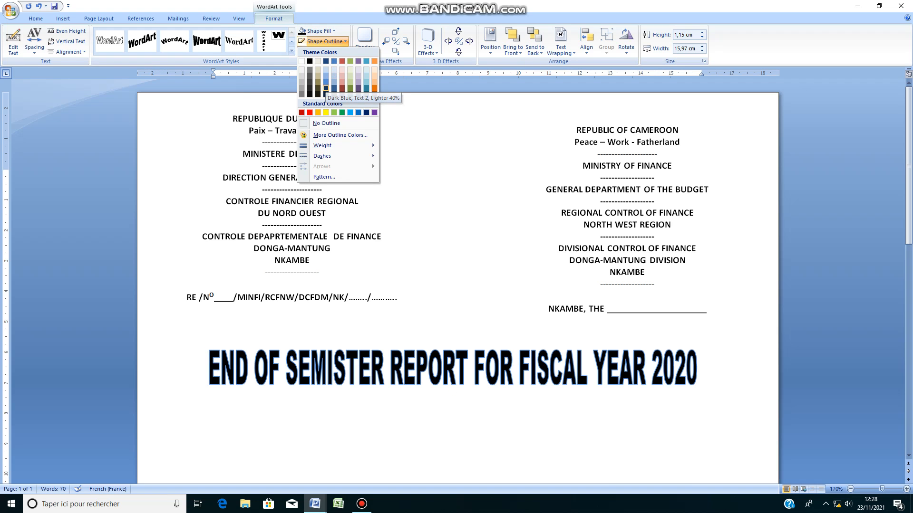
click(310, 113)
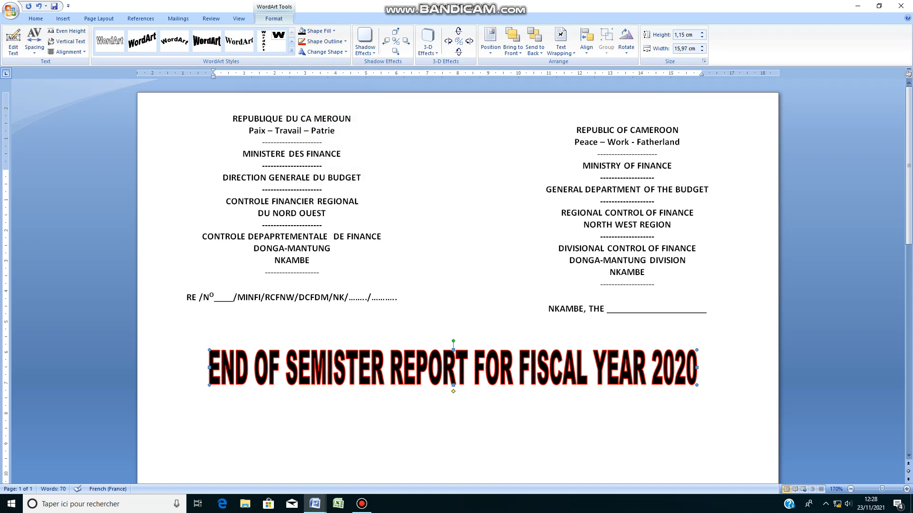
- Move the WordArt title slightly to the right to centre it under the letterhead and deselect it
scroll(452, 316, down, 3)
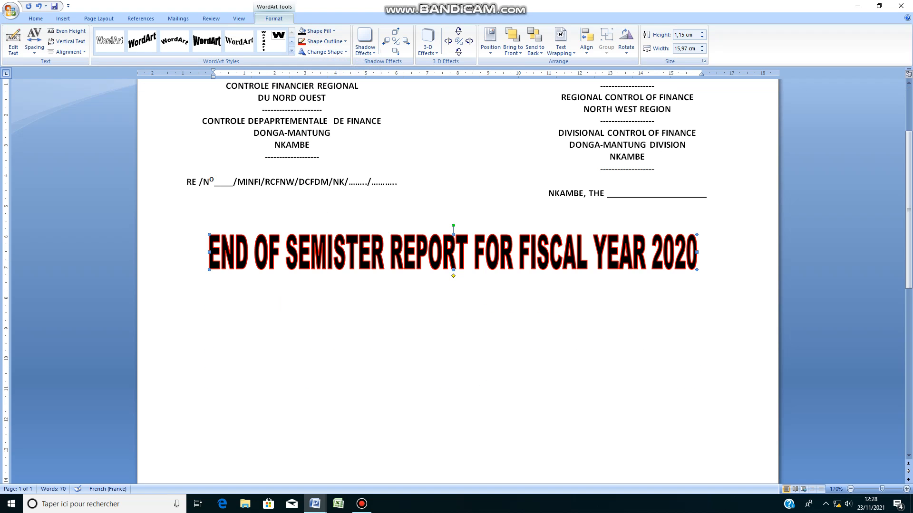
drag(453, 269, 457, 270)
click(454, 333)
- Draw a Horizontal Scroll shape about 18.3 cm wide and 7.25 cm high, positioned just below the WordArt title
scroll(454, 333, down, 1)
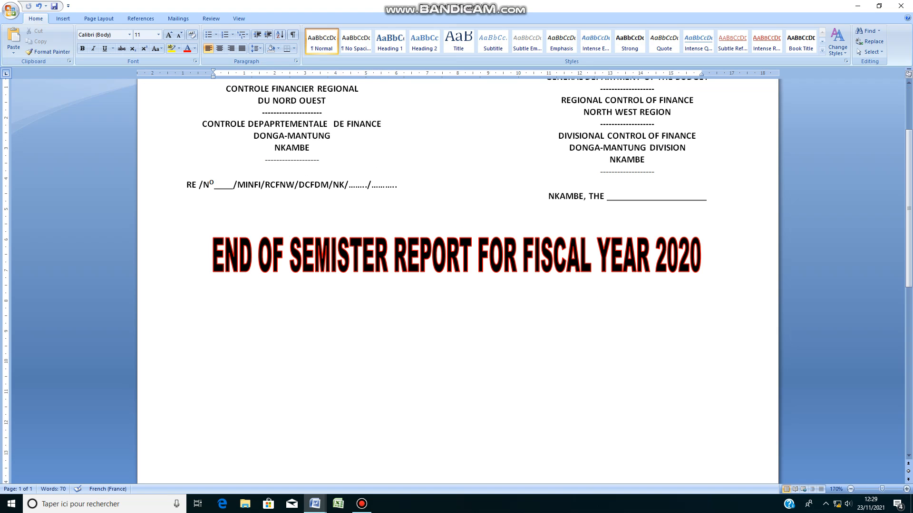
scroll(454, 333, down, 1)
scroll(454, 333, down, 7)
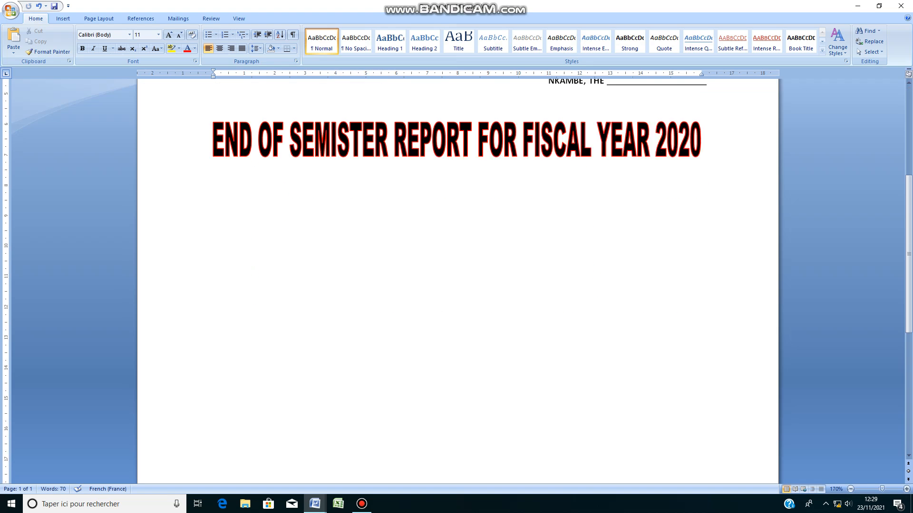
scroll(454, 333, up, 9)
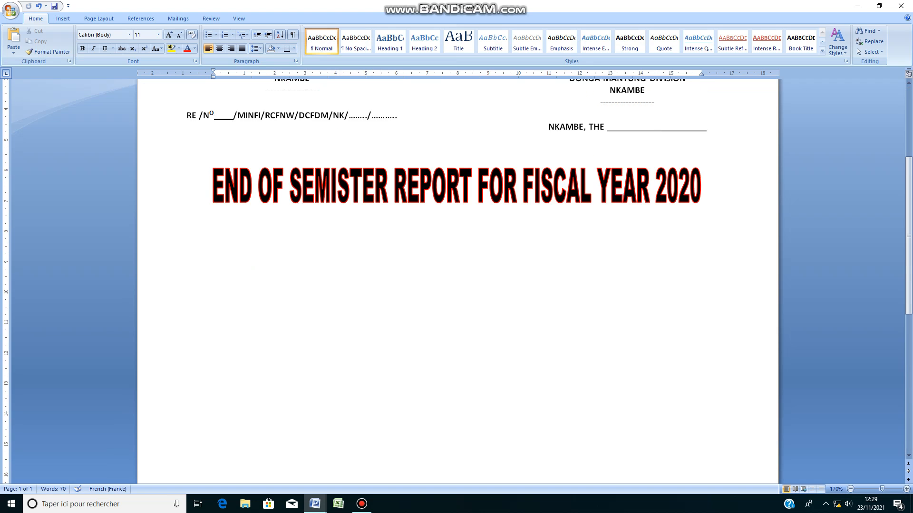
scroll(454, 332, down, 2)
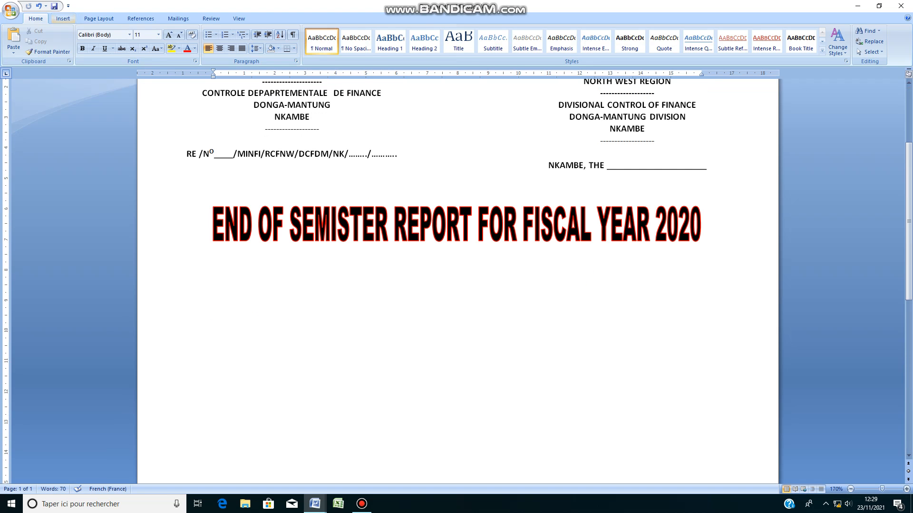
click(63, 18)
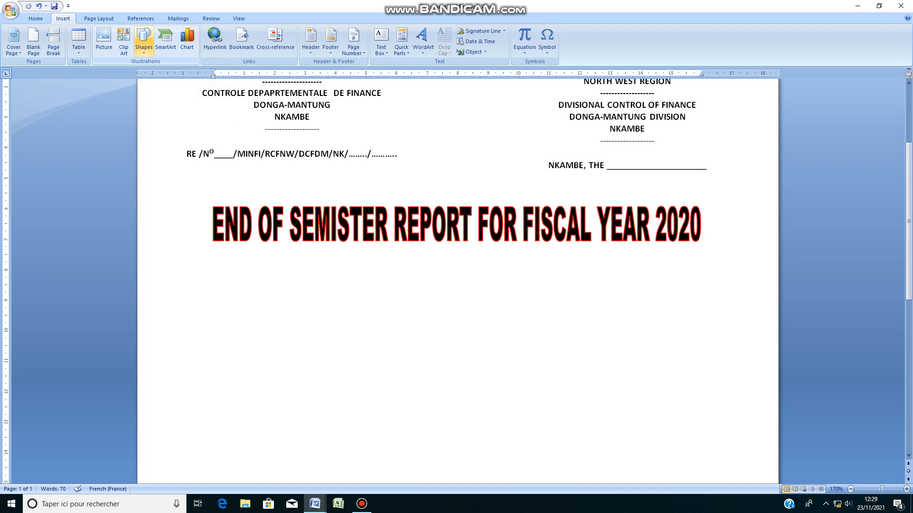
click(144, 41)
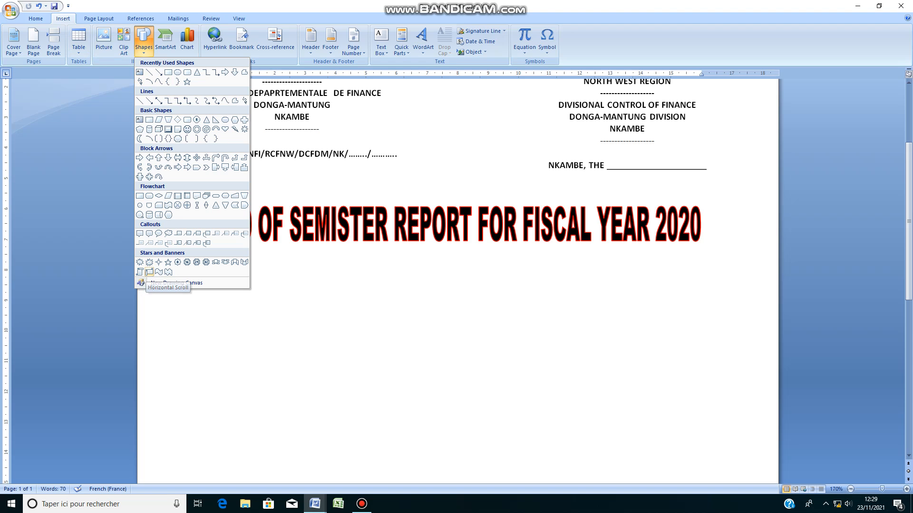
click(149, 272)
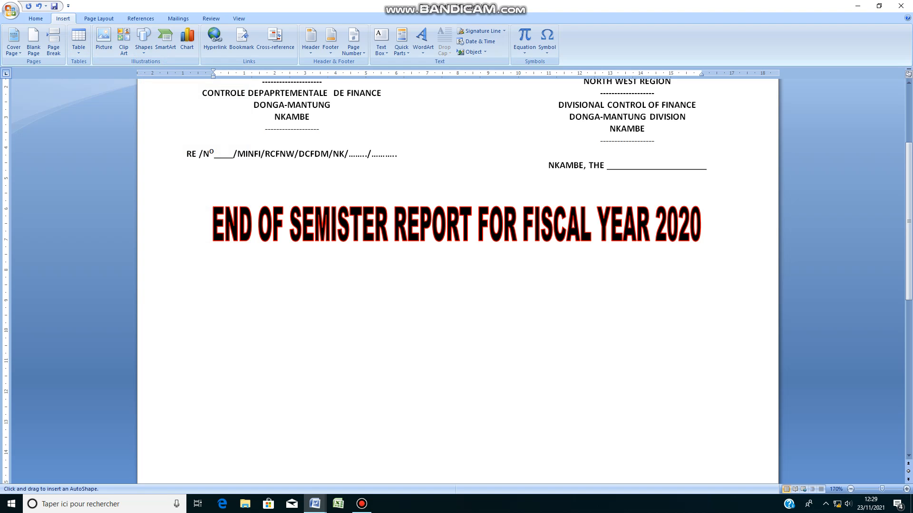
mouse_move(183, 282)
mouse_down()
mouse_move(198, 321)
mouse_move(376, 370)
mouse_move(704, 400)
mouse_move(751, 425)
mouse_move(760, 450)
mouse_move(761, 436)
mouse_move(747, 477)
mouse_move(743, 465)
mouse_up()
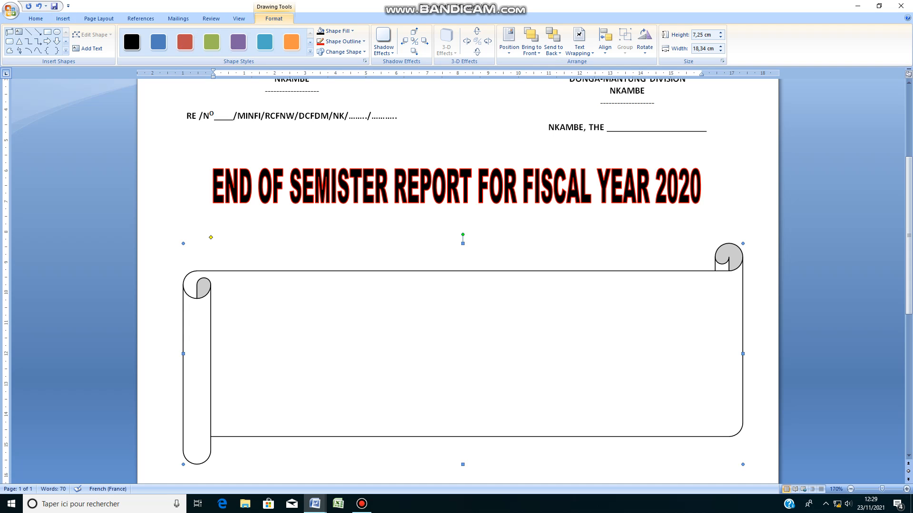
drag(463, 354, 460, 329)
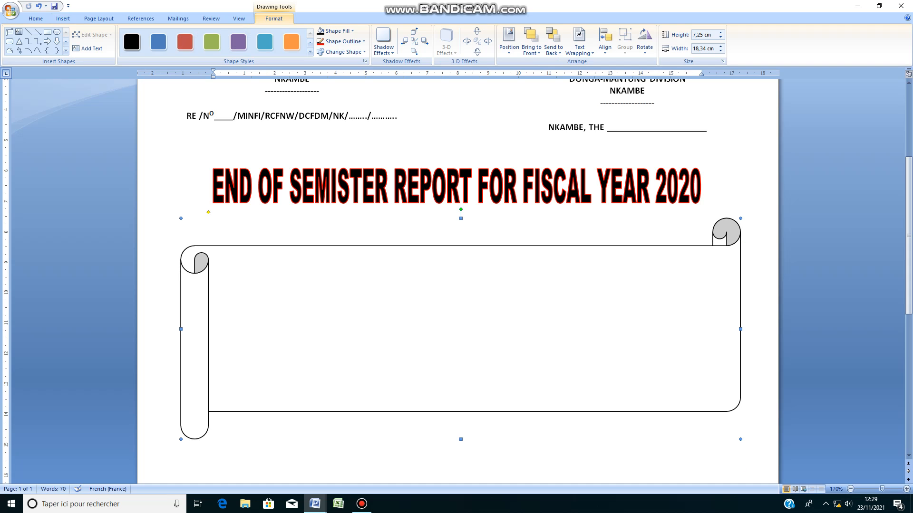
- Add text inside the scroll shape, beginning with "THE ST"
right_click(307, 308)
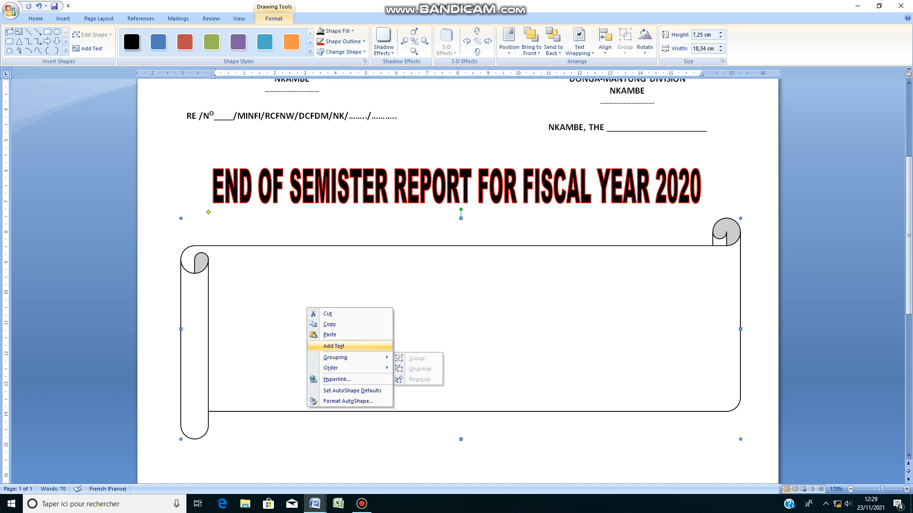
click(333, 346)
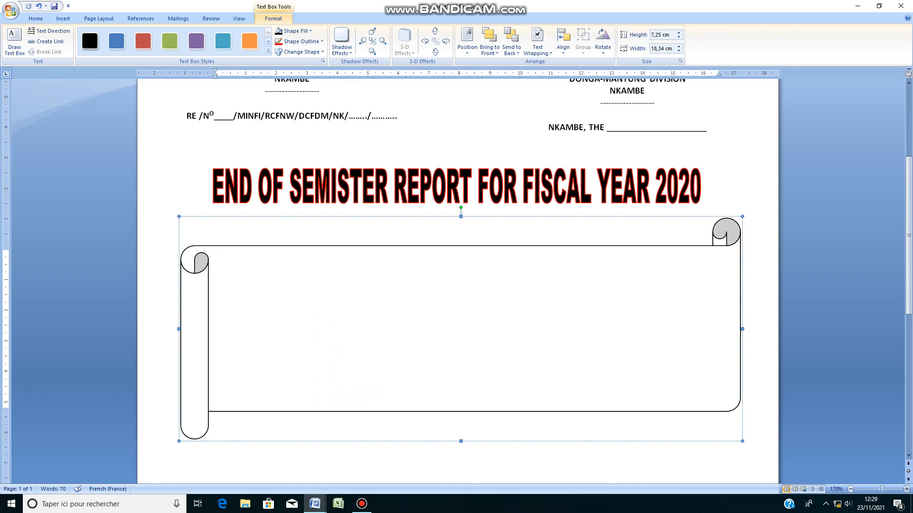
text(THE ST)
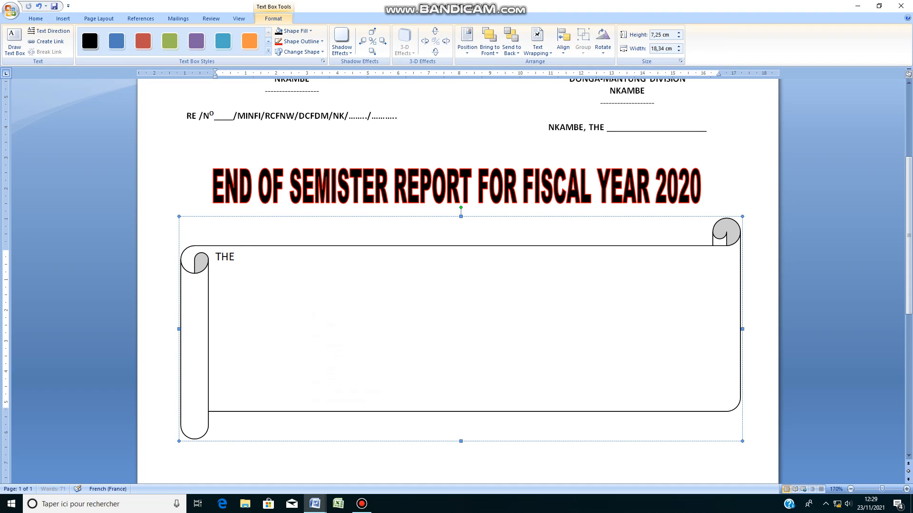